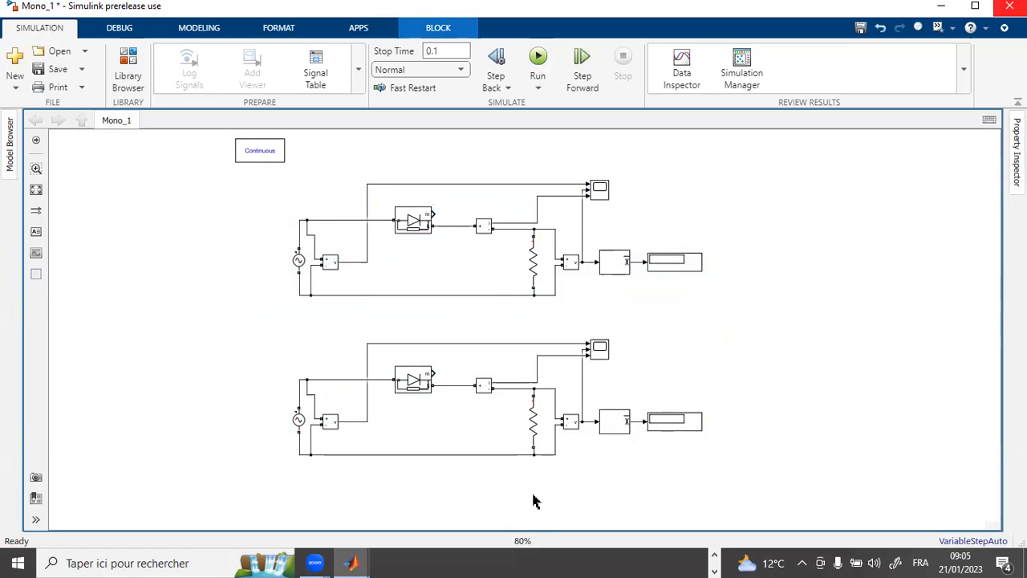
# Step: Delete the wires around the diode, current measurement and scope in the lower circuit, including the source voltage signal line
pyautogui.scroll(3, 501, 472)
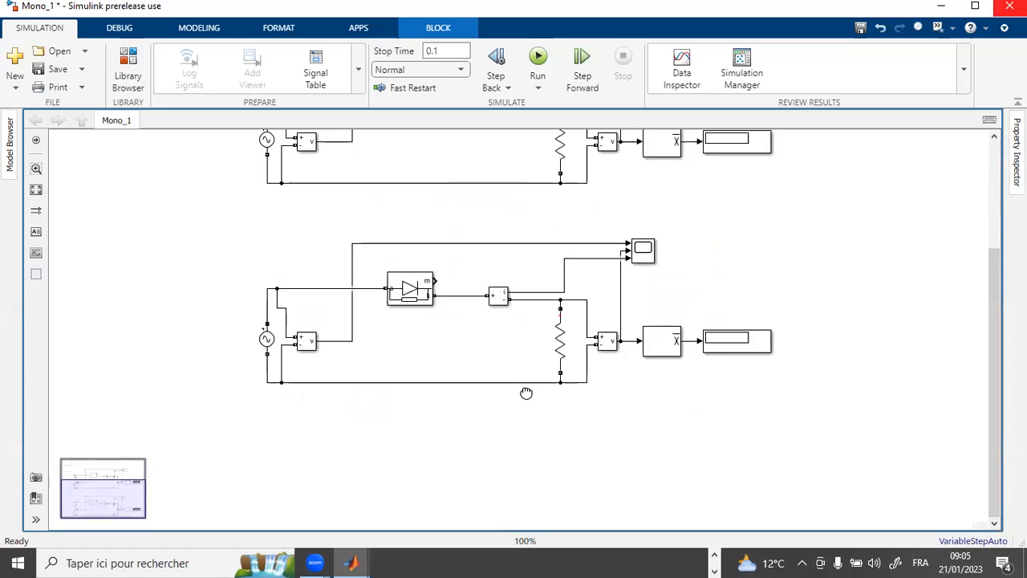
pyautogui.click(539, 267)
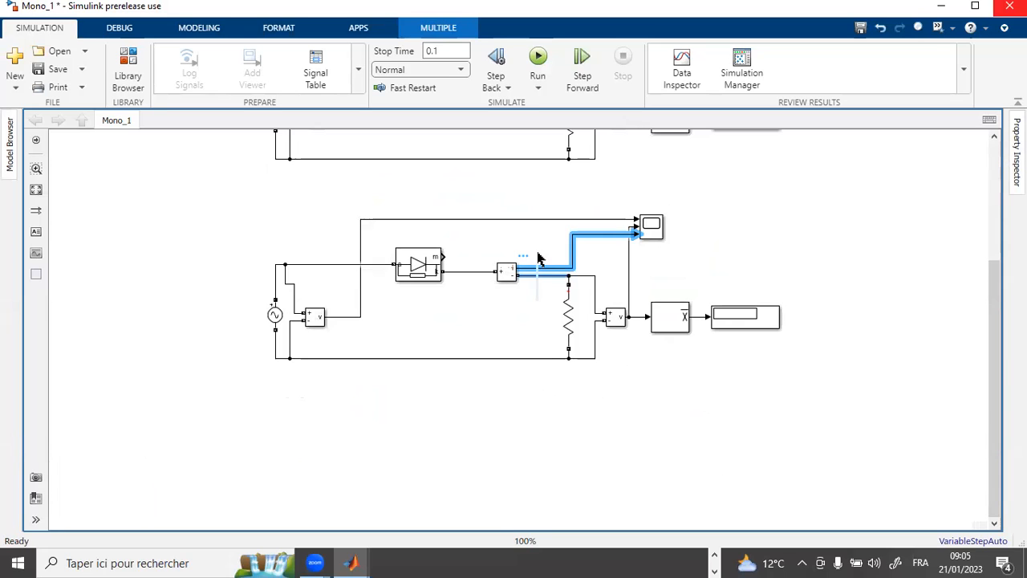
pyautogui.press('Delete')
pyautogui.click(464, 272)
pyautogui.press('Delete')
pyautogui.moveTo(390, 311); pyautogui.dragTo(348, 255)
pyautogui.press('Delete')
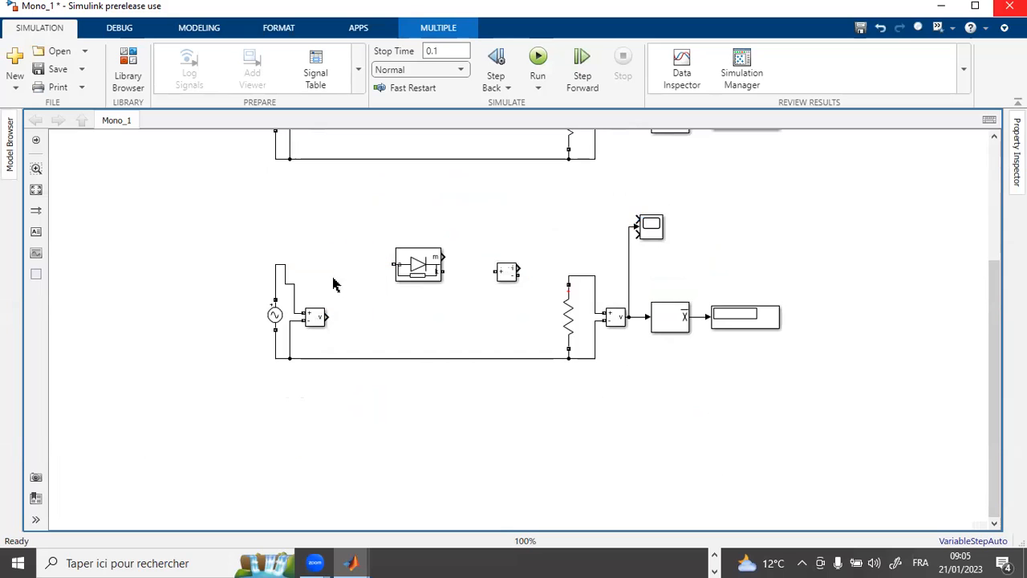
# Step: Move the lower circuit's source voltage measurement away from the AC source and delete its connecting wires
pyautogui.moveTo(325, 316); pyautogui.dragTo(385, 317)
pyautogui.moveTo(318, 343); pyautogui.dragTo(309, 275)
pyautogui.press('Delete')
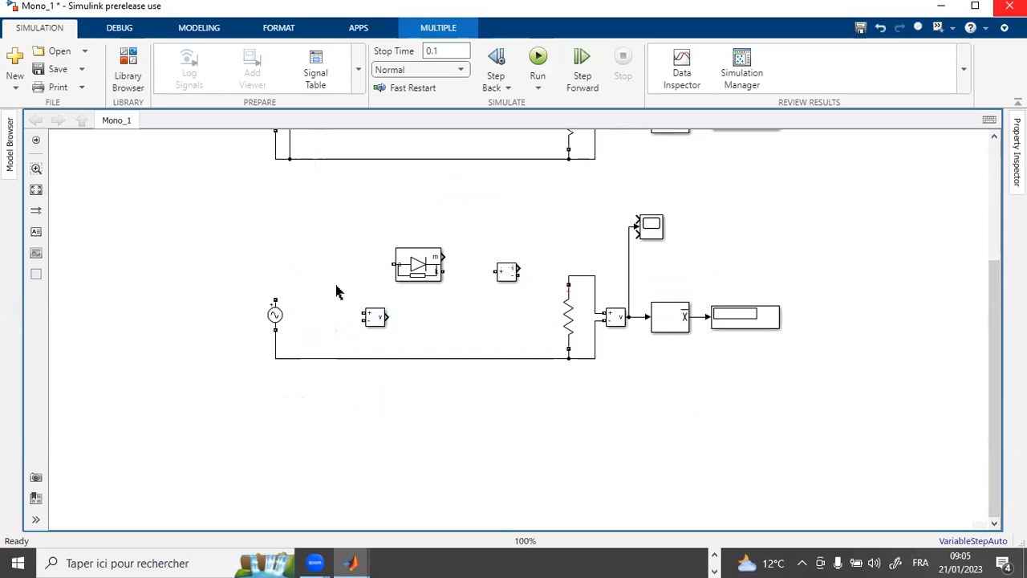
# Step: Delete the lower circuit's return wire and the wires joining the resistor to the load voltage measurement
pyautogui.click(409, 359)
pyautogui.press('Delete')
pyautogui.click(579, 325)
pyautogui.click(578, 282)
pyautogui.press('Delete')
pyautogui.click(584, 359)
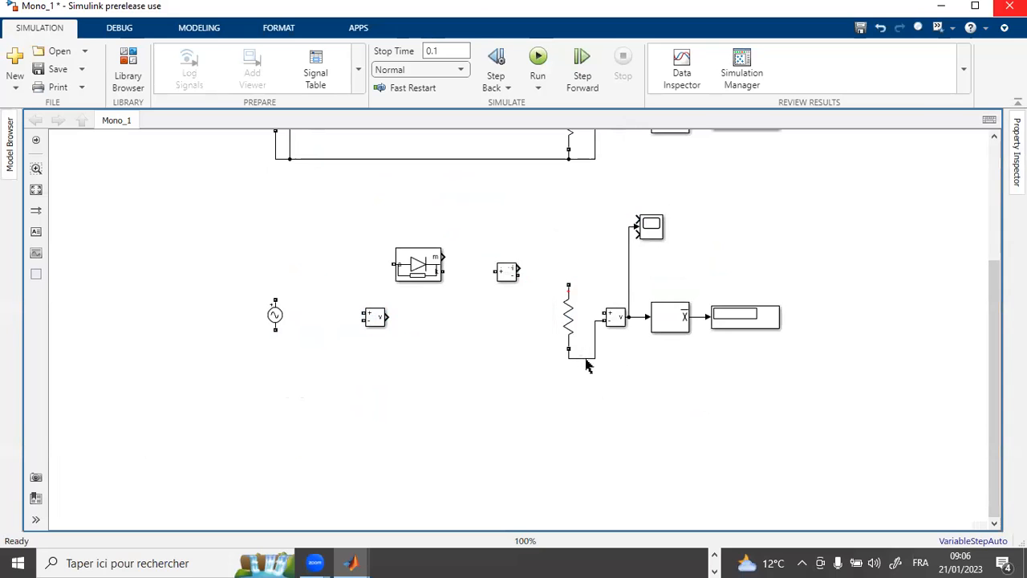
pyautogui.press('Delete')
# Step: Move the current measurement and the source voltage measurement out to the free area beside the lower scope
pyautogui.click(506, 270)
pyautogui.moveTo(620, 227); pyautogui.dragTo(720, 211)
pyautogui.moveTo(383, 321); pyautogui.dragTo(779, 232)
pyautogui.click(275, 315)
pyautogui.moveTo(277, 318); pyautogui.dragTo(282, 313)
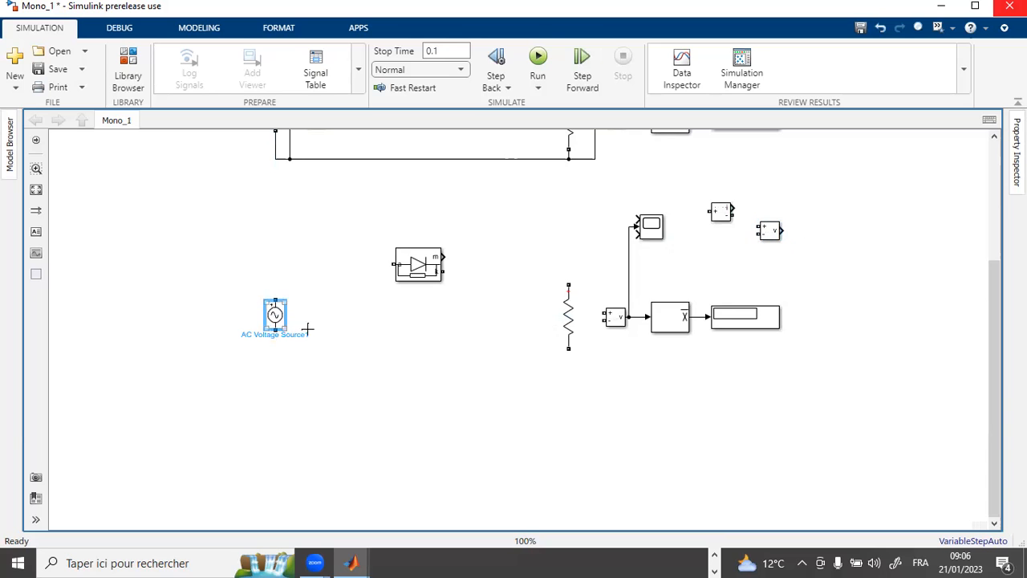
# Step: Consult the bridge rectifier schematic on the slide and rotate the lower circuit's diode so that it points upward
pyautogui.hotkey('alt', 'Tab')
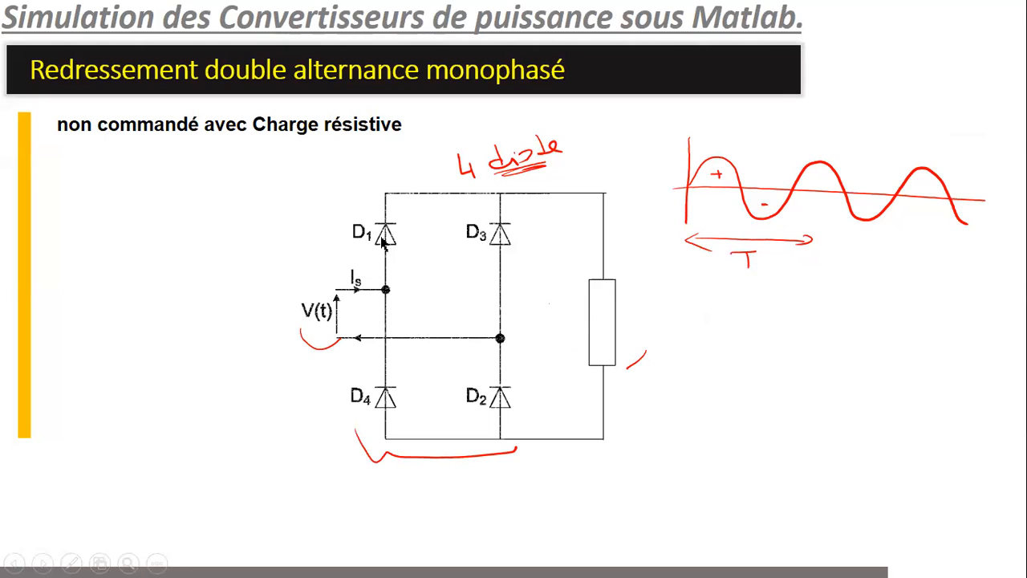
pyautogui.hotkey('alt', 'Tab')
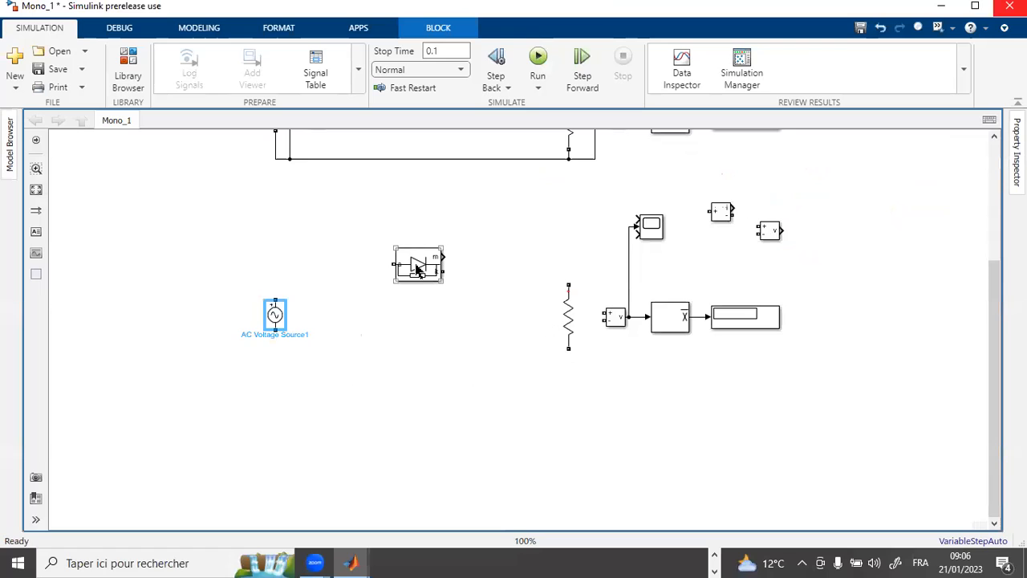
pyautogui.click(416, 269)
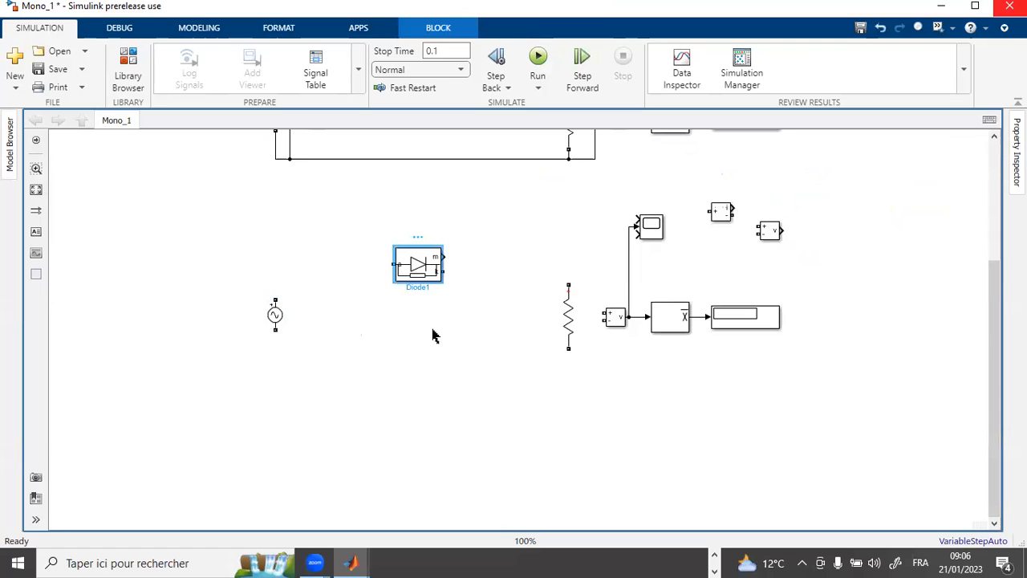
pyautogui.hotkey('ctrl', 'r')
pyautogui.hotkey('ctrl', 'r')
pyautogui.hotkey('ctrl', 'r')
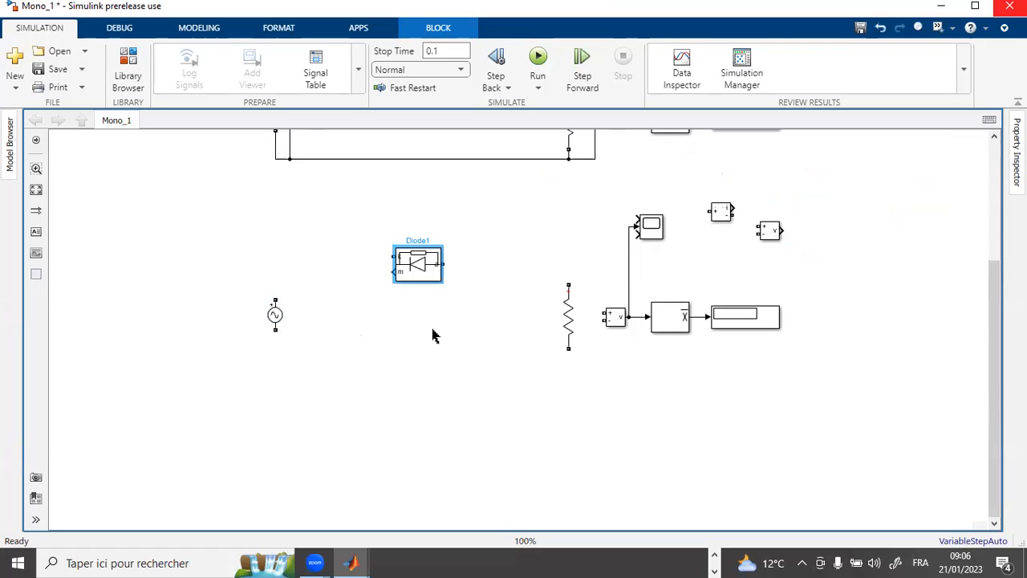
# Step: Duplicate the upright diode to form a two-by-two arrangement of four diodes between the AC source and the resistor
pyautogui.moveTo(423, 269); pyautogui.dragTo(479, 271)
pyautogui.click(369, 273)
pyautogui.moveTo(365, 271); pyautogui.dragTo(480, 390)
# Step: Wire the four diodes as a bridge, linking each vertical pair, the two upper cathodes and the two lower anodes
pyautogui.moveTo(486, 350); pyautogui.dragTo(474, 287)
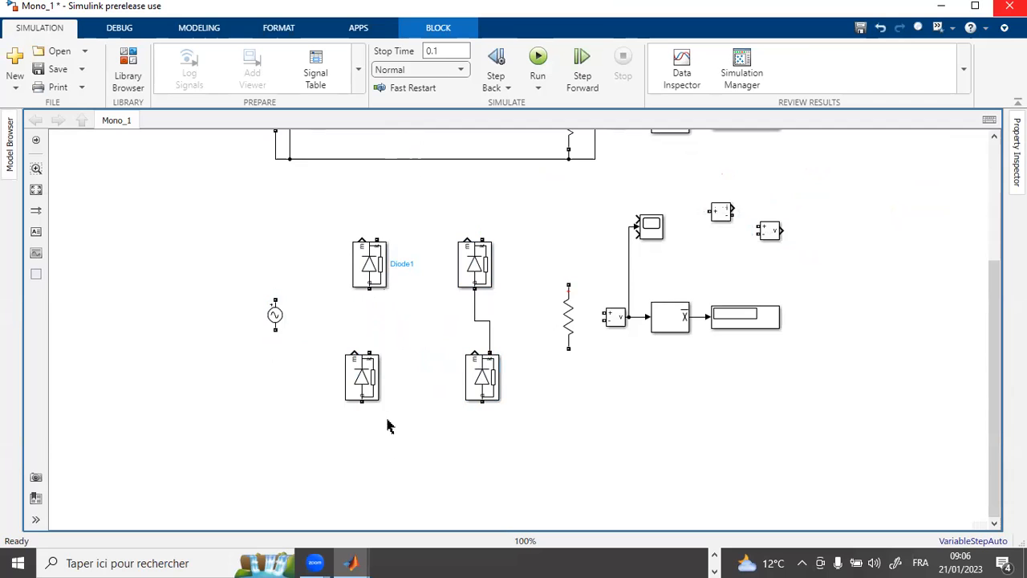
pyautogui.moveTo(369, 354); pyautogui.dragTo(369, 287)
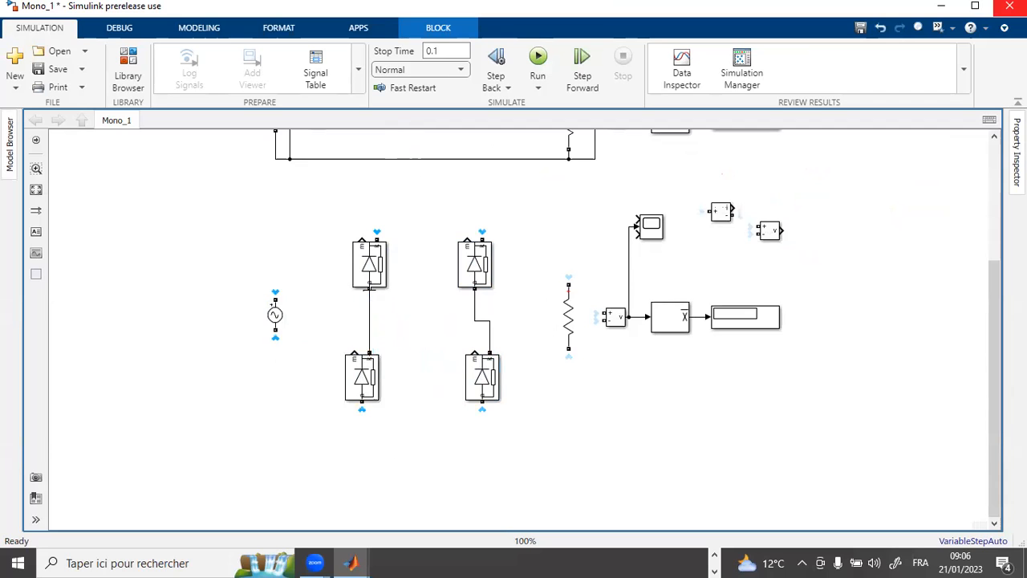
pyautogui.moveTo(375, 237); pyautogui.dragTo(482, 239)
pyautogui.moveTo(482, 402); pyautogui.dragTo(361, 403)
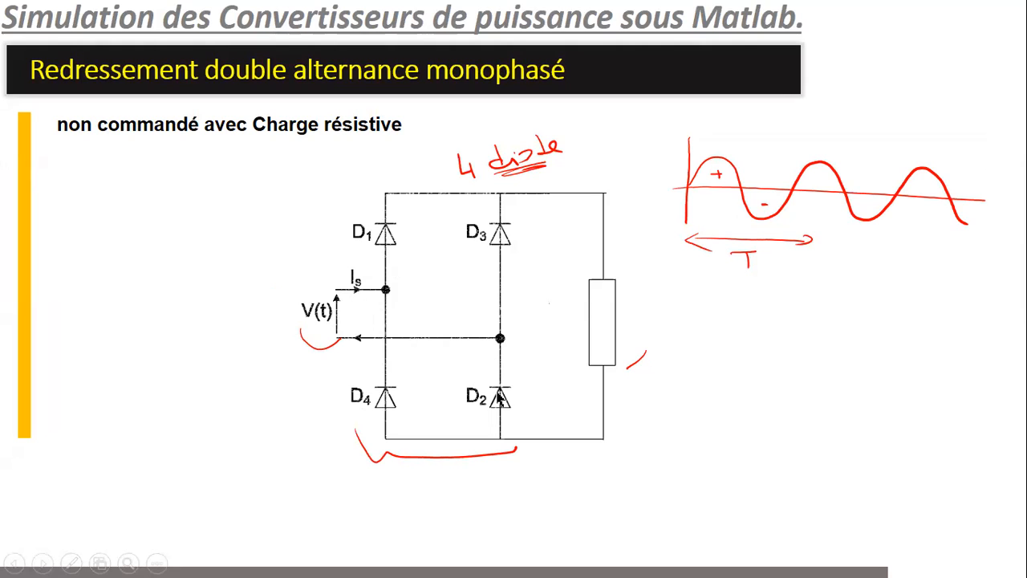
# Step: Connect the AC source to the midpoints of the two diode legs and the resistor across the bridge's output rails
pyautogui.hotkey('alt', 'Tab')
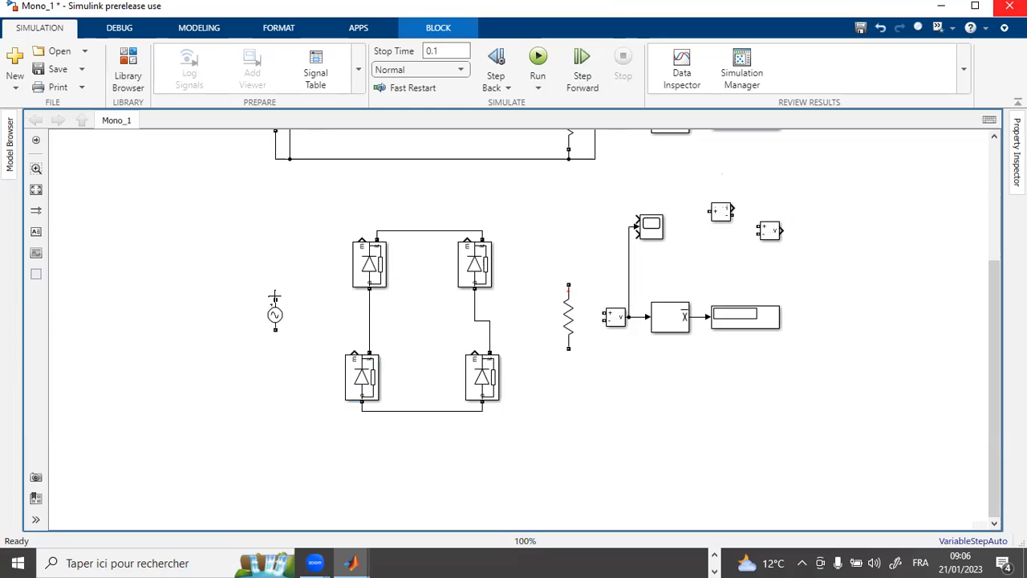
pyautogui.moveTo(281, 297); pyautogui.dragTo(369, 298)
pyautogui.moveTo(275, 329); pyautogui.dragTo(490, 342)
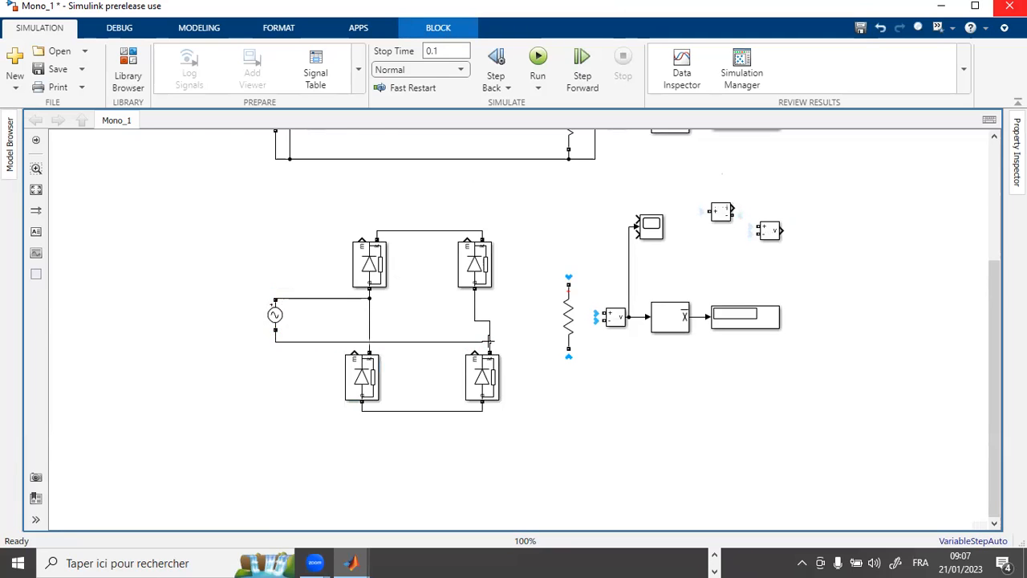
pyautogui.moveTo(568, 283); pyautogui.dragTo(482, 231)
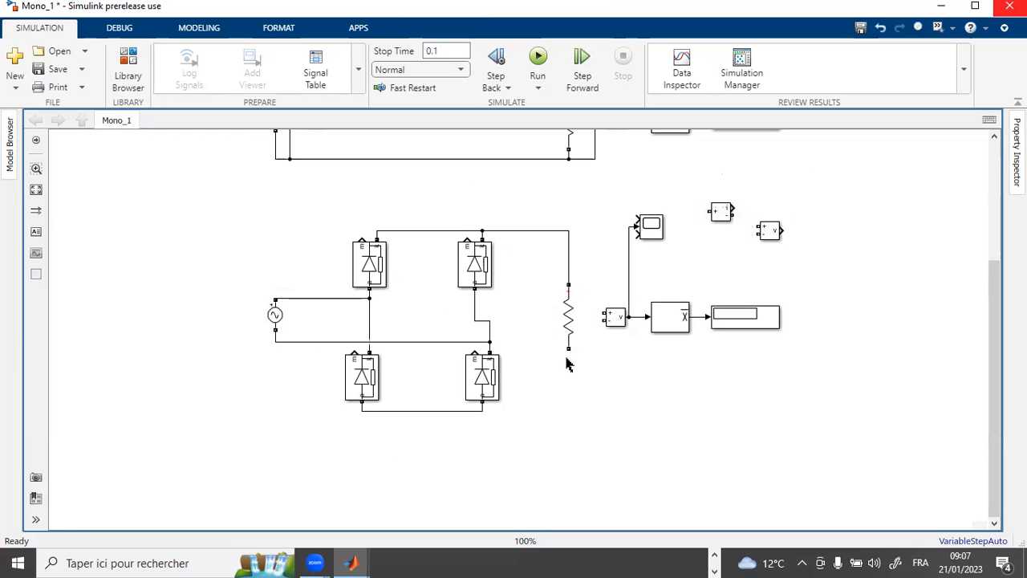
pyautogui.moveTo(569, 348); pyautogui.dragTo(479, 412)
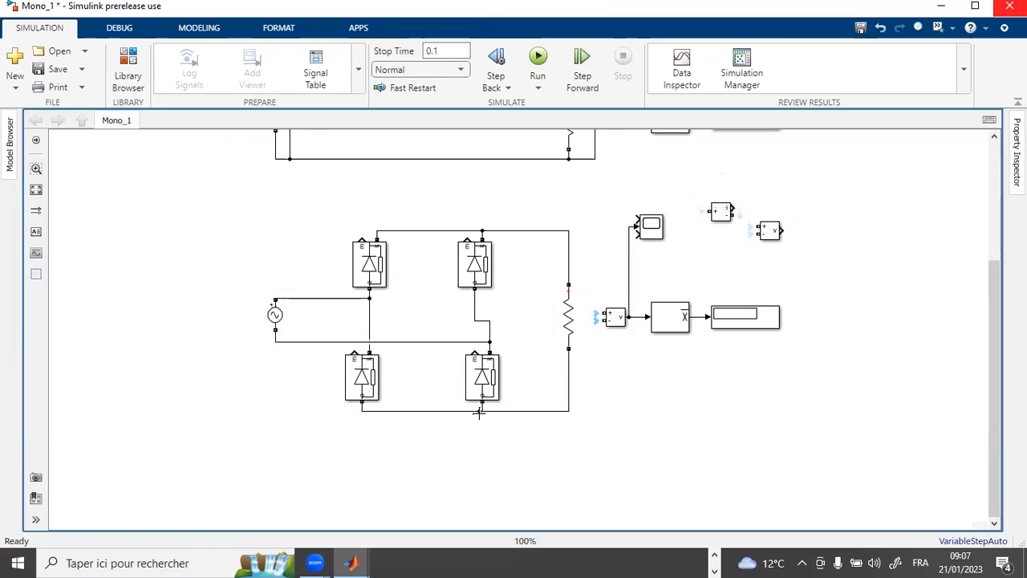
# Step: Move the AC source farther from the diode bridge and shift its return wire slightly lower
pyautogui.moveTo(275, 320); pyautogui.dragTo(261, 301)
pyautogui.click(260, 296)
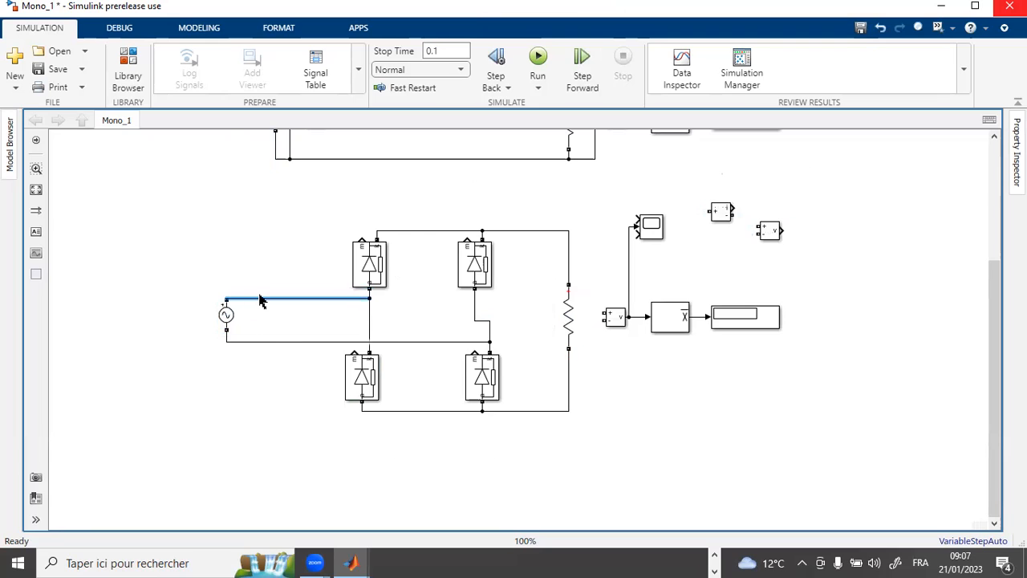
pyautogui.moveTo(259, 343); pyautogui.dragTo(259, 348)
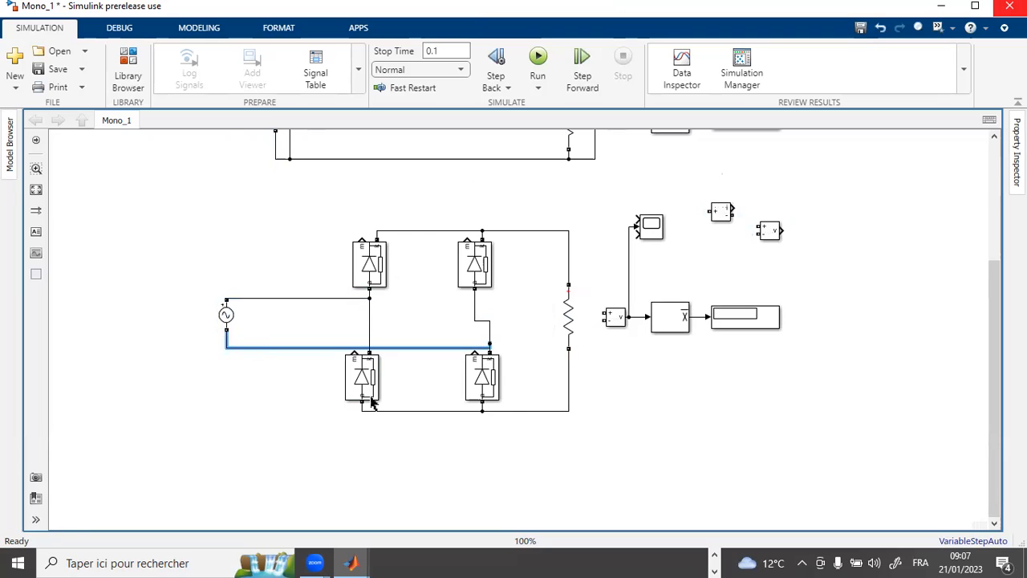
# Step: Enclose the four bridge diodes in an area annotation
pyautogui.moveTo(512, 462); pyautogui.dragTo(321, 206)
pyautogui.moveTo(304, 209)
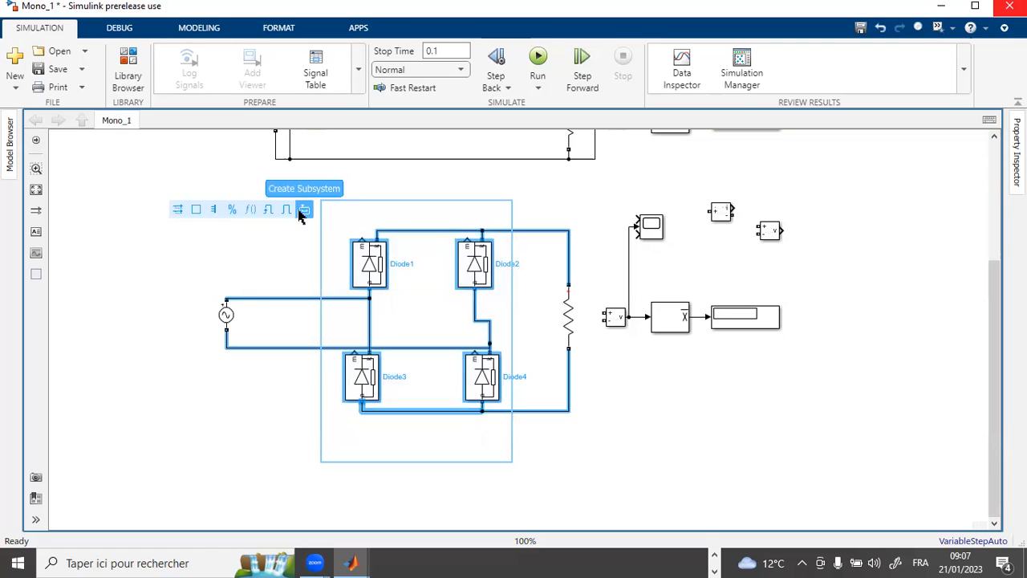
pyautogui.click(196, 209)
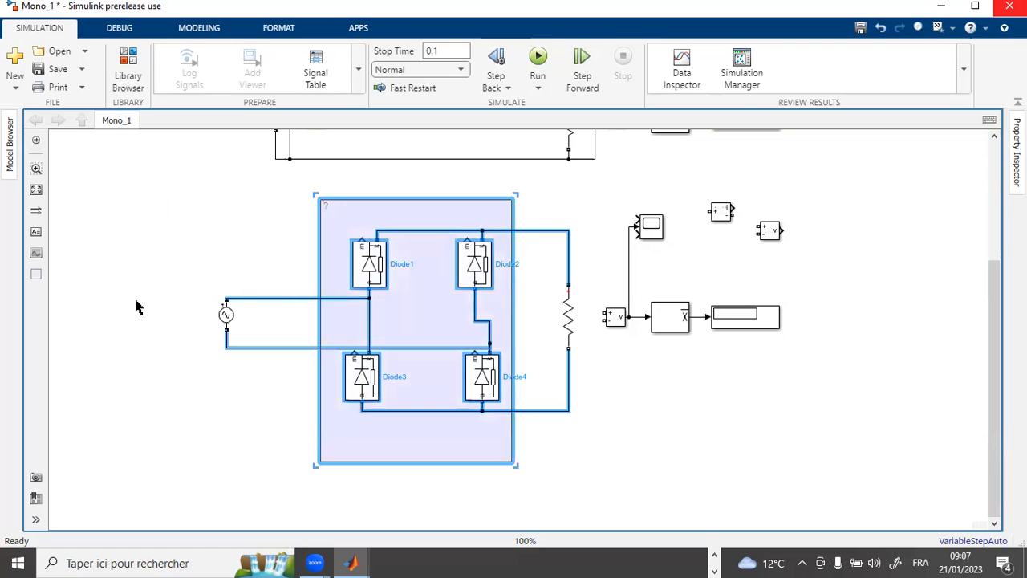
pyautogui.click(138, 307)
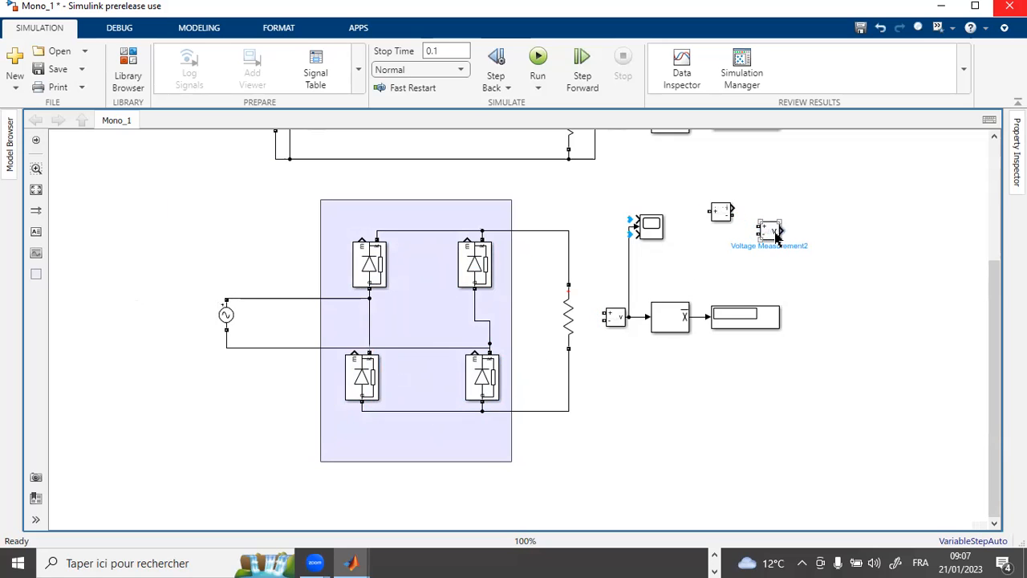
# Step: Connect the spare voltage measurement across the AC source and delete the wire from the load voltage measurement to the scope
pyautogui.moveTo(775, 235)
pyautogui.mouseDown()
pyautogui.moveTo(633, 282)
pyautogui.moveTo(275, 333)
pyautogui.moveTo(239, 299)
pyautogui.moveTo(241, 348)
pyautogui.mouseUp()
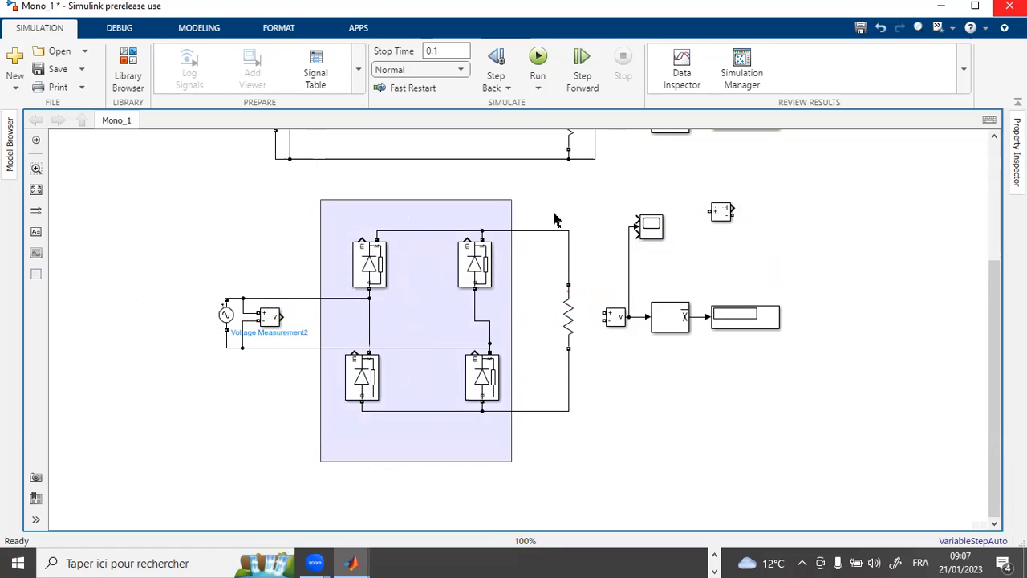
pyautogui.click(629, 249)
pyautogui.press('Delete')
# Step: Shift the resistor slightly toward the bridge and wire the load voltage measurement across it
pyautogui.click(561, 329)
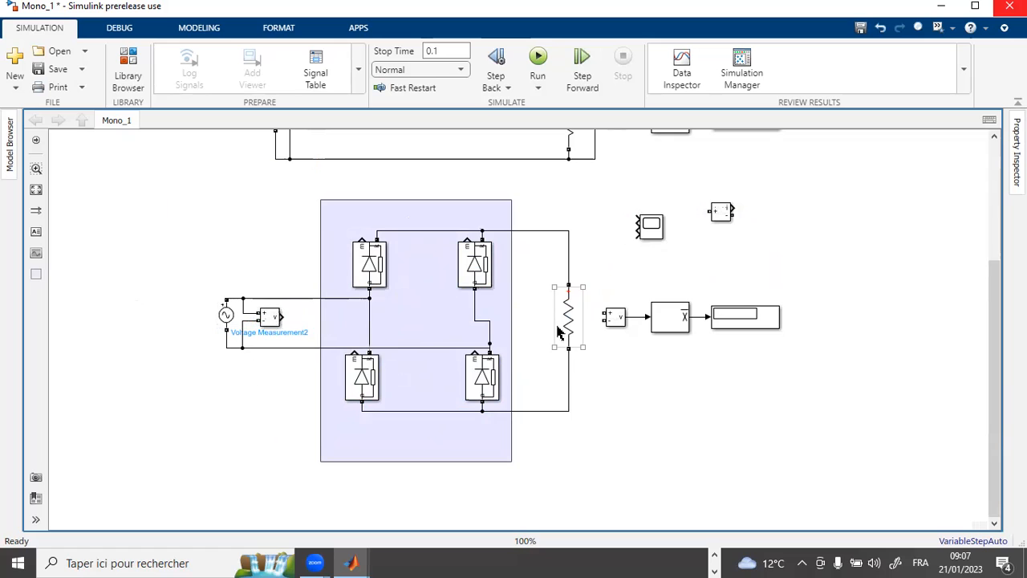
pyautogui.moveTo(559, 328)
pyautogui.mouseDown()
pyautogui.moveTo(550, 320)
pyautogui.moveTo(586, 270)
pyautogui.moveTo(575, 248)
pyautogui.moveTo(561, 249)
pyautogui.mouseUp()
pyautogui.moveTo(603, 321)
pyautogui.mouseDown()
pyautogui.moveTo(593, 356)
pyautogui.moveTo(561, 395)
pyautogui.mouseUp()
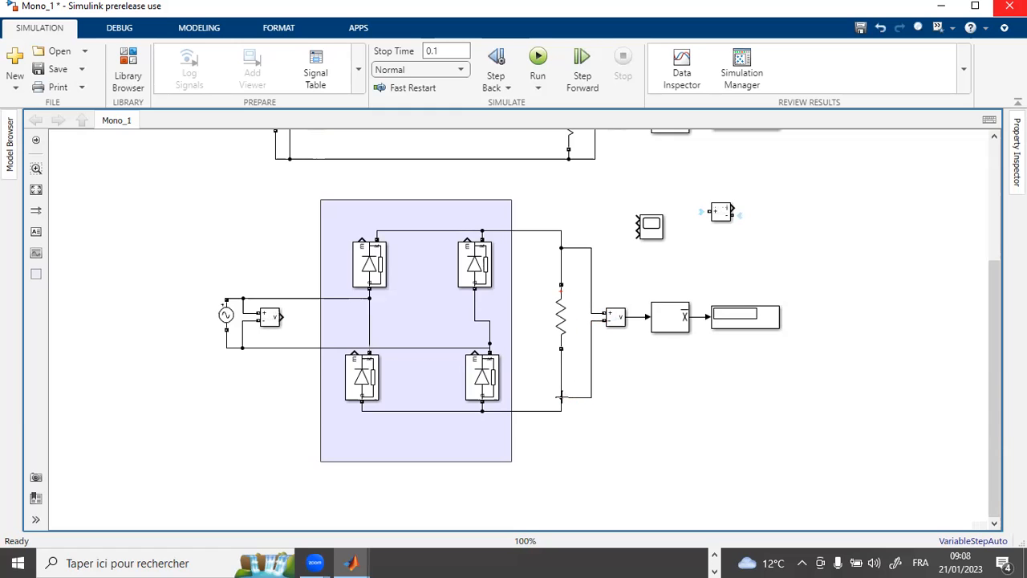
pyautogui.click(682, 317)
pyautogui.click(746, 319)
# Step: Insert the current measurement in series between the bridge's upper output rail and the resistor, replacing the direct wire
pyautogui.moveTo(722, 211); pyautogui.dragTo(575, 201)
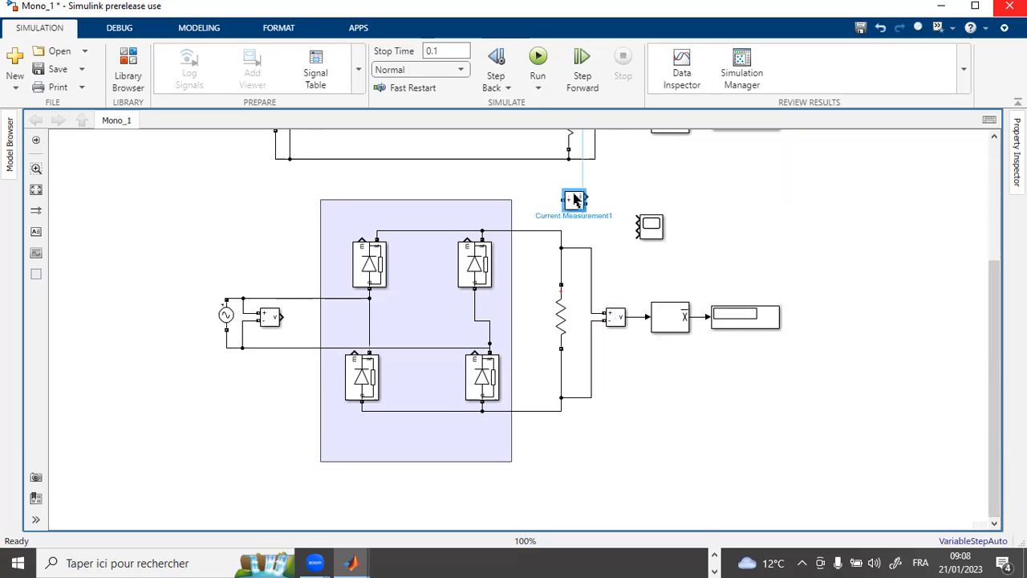
pyautogui.click(539, 232)
pyautogui.press('Delete')
pyautogui.moveTo(569, 205); pyautogui.dragTo(543, 236)
pyautogui.moveTo(547, 238); pyautogui.dragTo(567, 242)
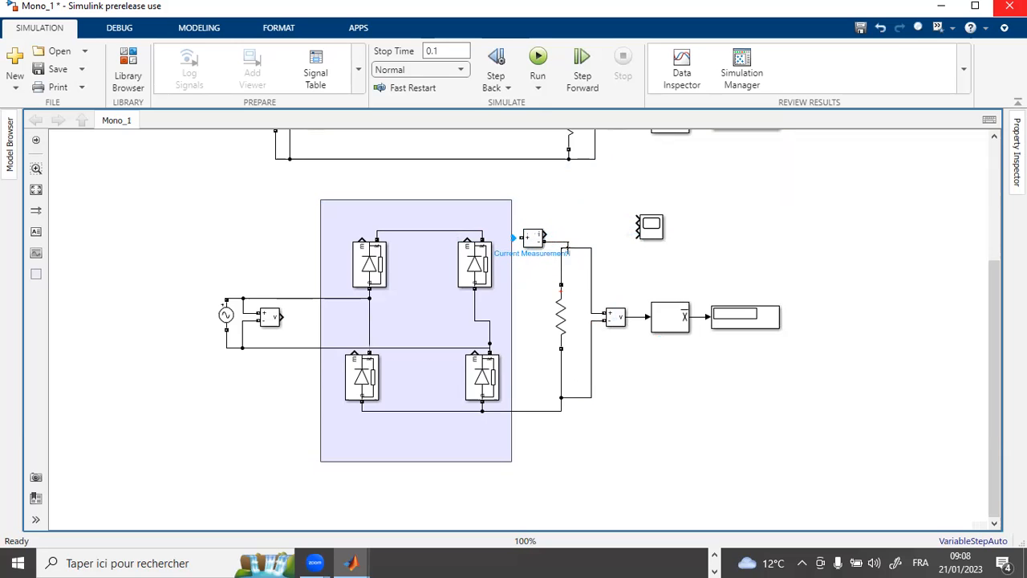
pyautogui.moveTo(501, 238); pyautogui.dragTo(475, 231)
pyautogui.click(496, 234)
# Step: Connect the source voltage, load voltage and load current signals to the first, second and third inputs of the lower scope
pyautogui.click(447, 311)
pyautogui.click(303, 331)
pyautogui.moveTo(281, 316)
pyautogui.mouseDown()
pyautogui.moveTo(305, 218)
pyautogui.moveTo(458, 165)
pyautogui.moveTo(628, 224)
pyautogui.moveTo(635, 218)
pyautogui.mouseUp()
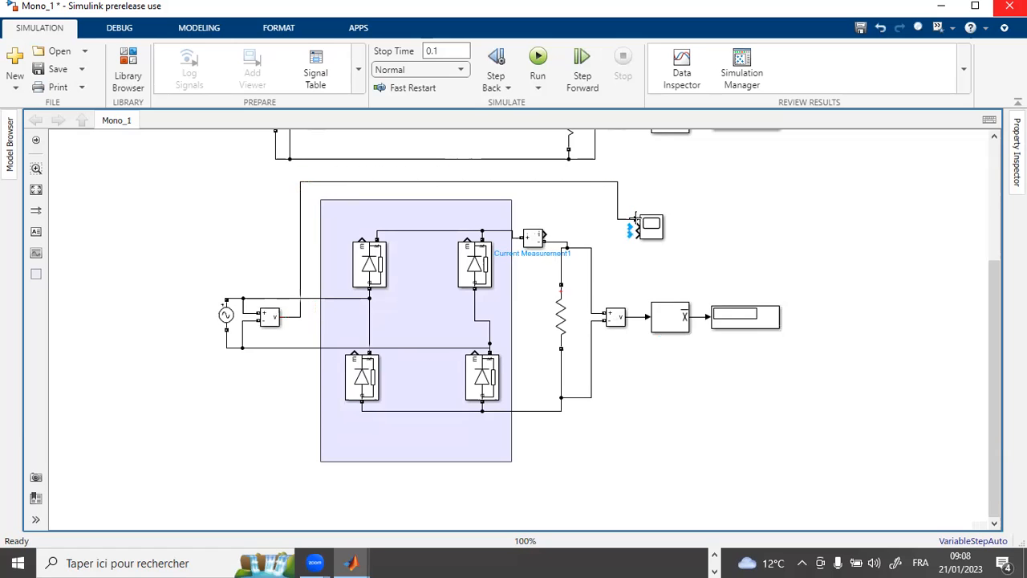
pyautogui.moveTo(635, 227)
pyautogui.mouseDown()
pyautogui.moveTo(618, 230)
pyautogui.moveTo(634, 317)
pyautogui.mouseUp()
pyautogui.moveTo(552, 238)
pyautogui.mouseDown()
pyautogui.moveTo(638, 234)
pyautogui.moveTo(626, 249)
pyautogui.mouseUp()
pyautogui.click(252, 390)
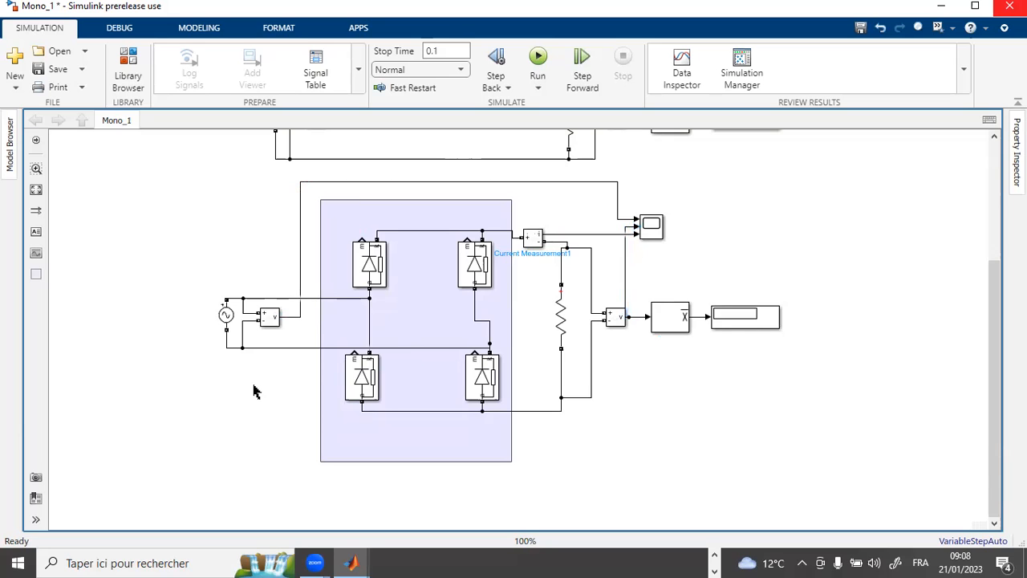
# Step: Check the parameters of the lower circuit's AC voltage source and the resistance of its load branch
pyautogui.click(227, 318)
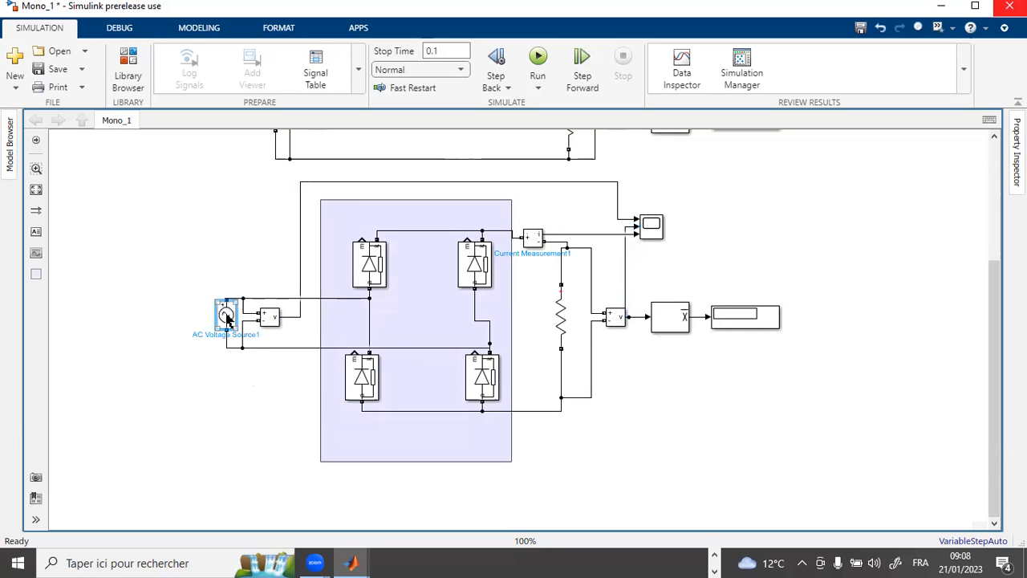
pyautogui.doubleClick(227, 318)
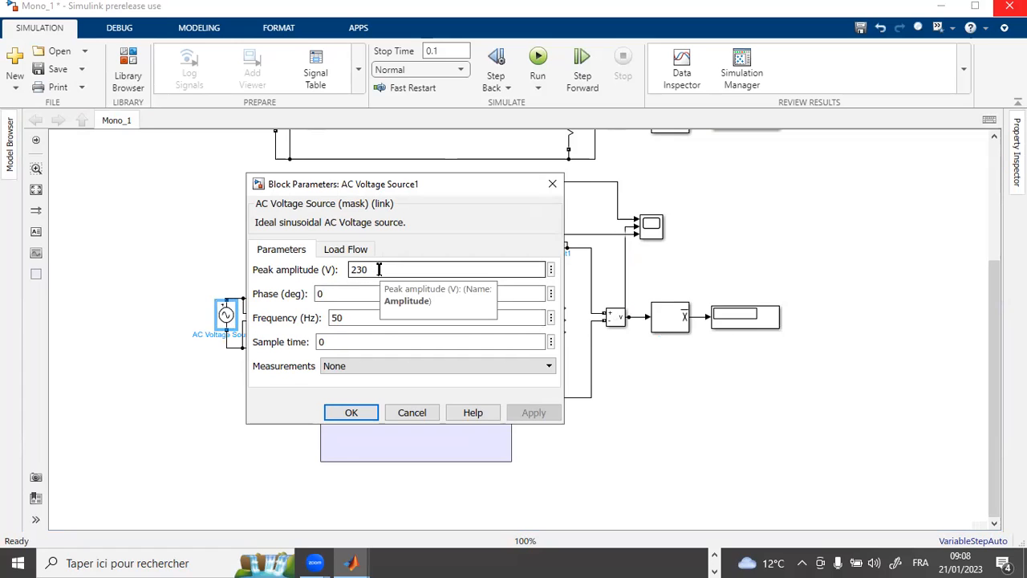
pyautogui.click(356, 413)
pyautogui.doubleClick(562, 319)
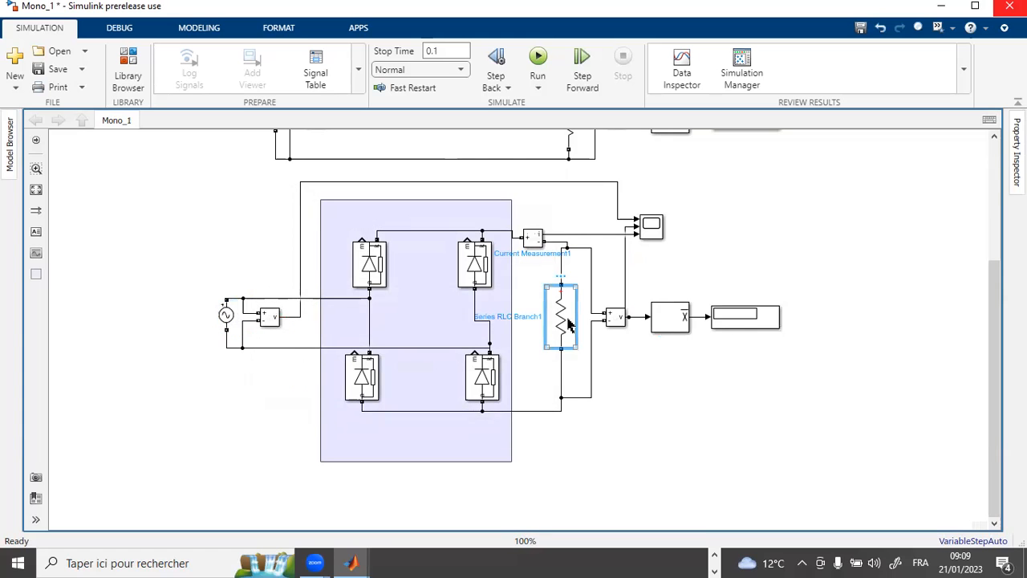
pyautogui.click(610, 343)
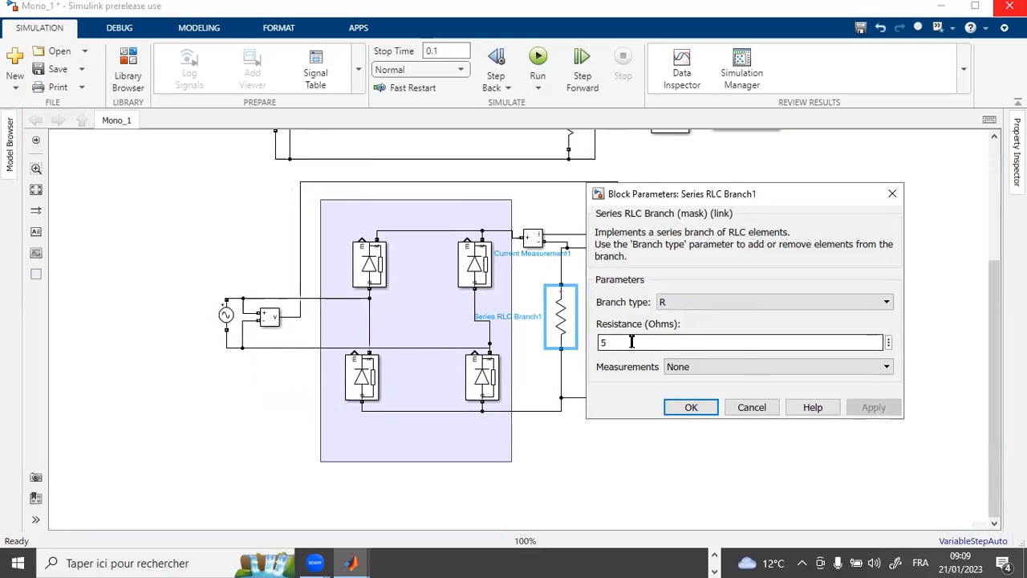
pyautogui.click(678, 409)
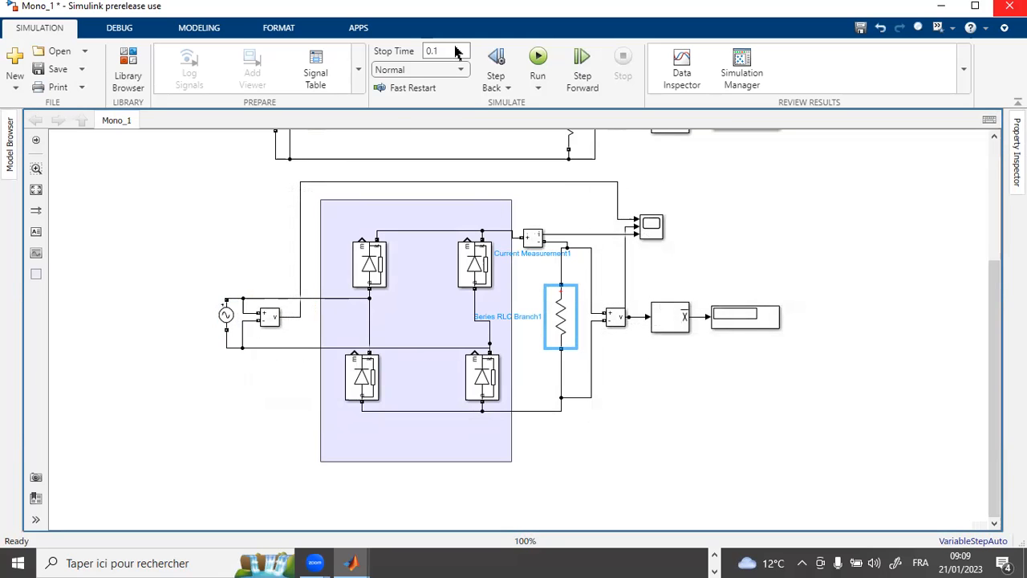
pyautogui.moveTo(270, 200); pyautogui.dragTo(268, 408)
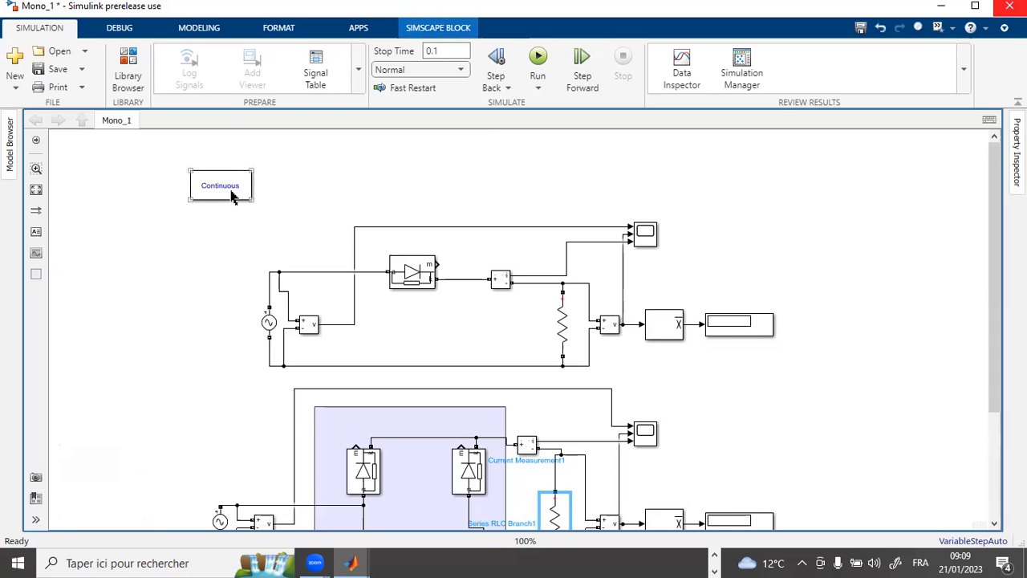
# Step: Enlarge the shaded area around the diode bridge to enclose the whole lower rectifier circuit, including its source, scope and display
pyautogui.moveTo(277, 335); pyautogui.dragTo(297, 371)
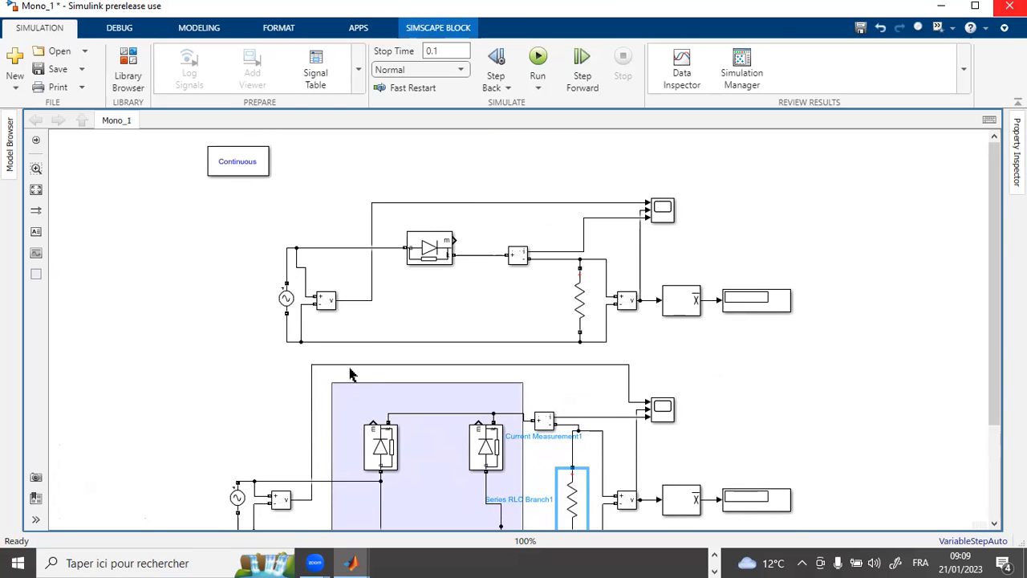
pyautogui.moveTo(245, 417); pyautogui.dragTo(279, 287)
pyautogui.click(252, 318)
pyautogui.click(391, 338)
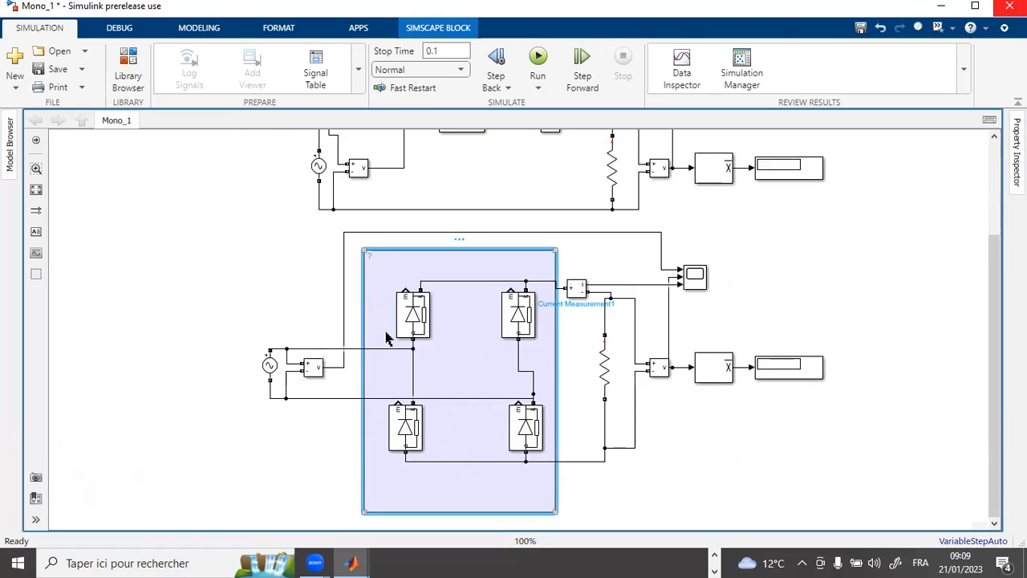
pyautogui.moveTo(350, 251); pyautogui.dragTo(238, 242)
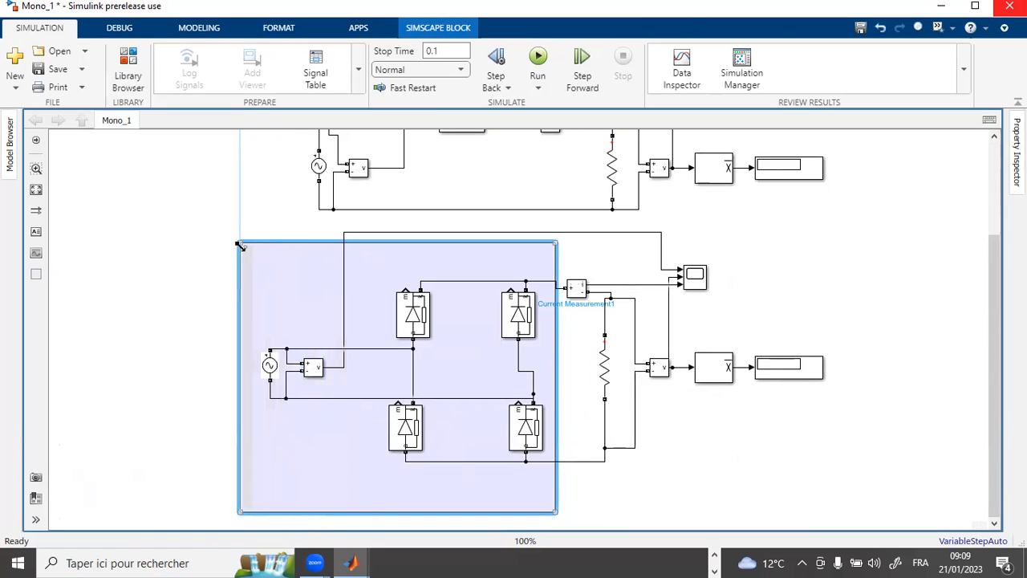
pyautogui.moveTo(554, 507); pyautogui.dragTo(846, 493)
pyautogui.moveTo(844, 242); pyautogui.dragTo(851, 223)
pyautogui.click(900, 287)
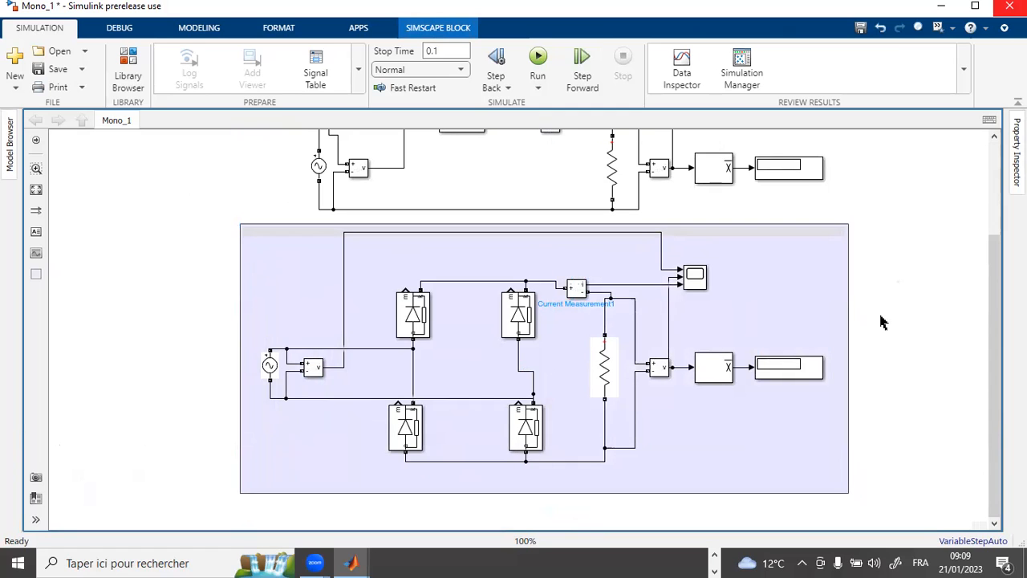
# Step: Run the simulation and examine the source voltage, load voltage and load current waveforms in the full-wave circuit's scope
pyautogui.scroll(2, 805, 495)
pyautogui.moveTo(869, 433); pyautogui.dragTo(947, 473)
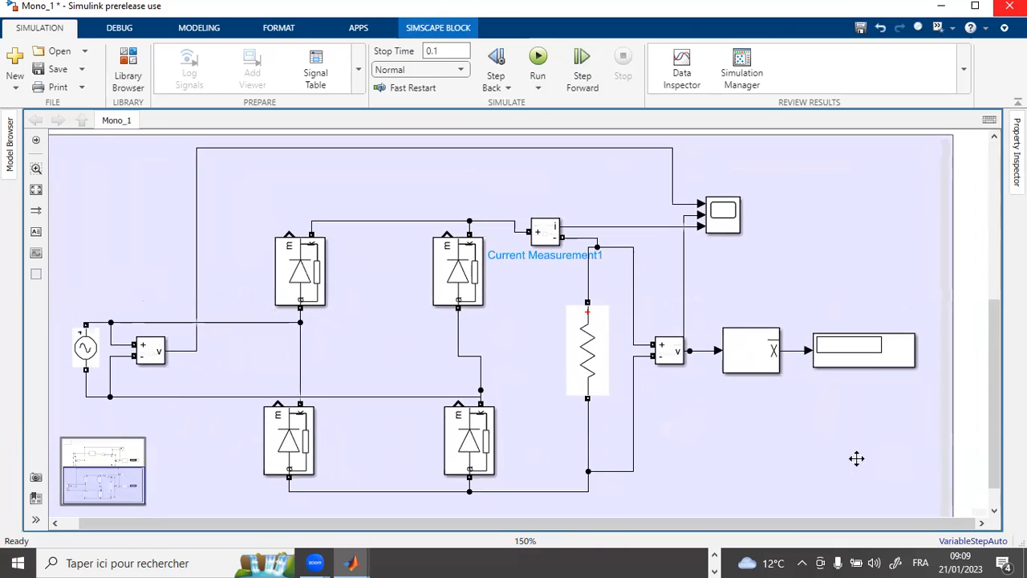
pyautogui.click(537, 59)
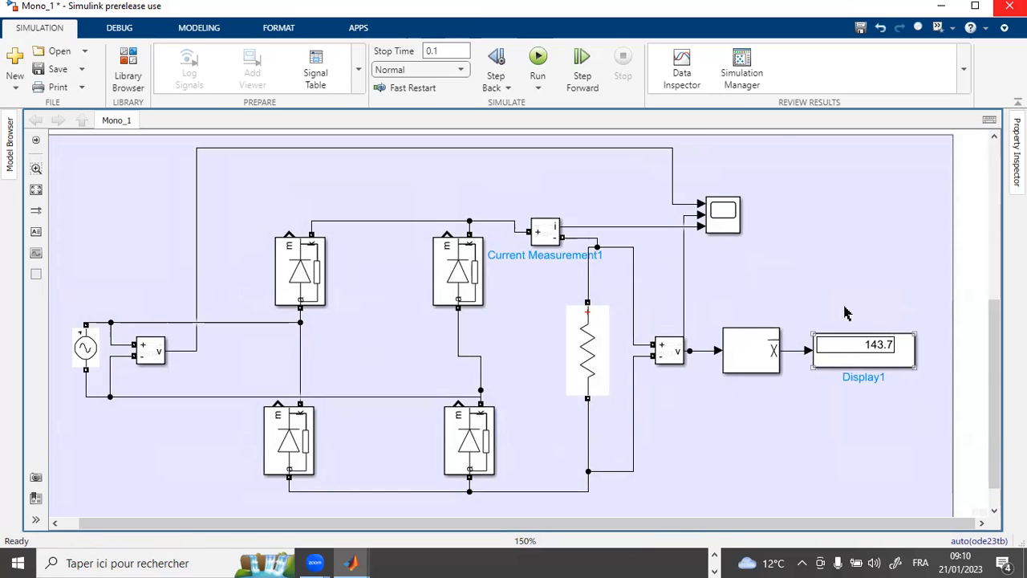
pyautogui.click(725, 220)
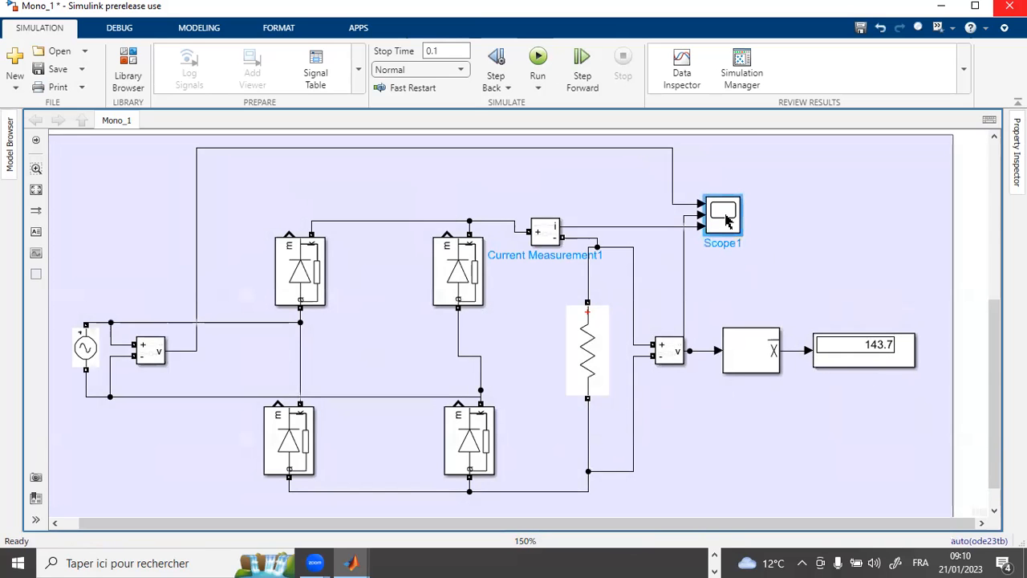
pyautogui.doubleClick(726, 219)
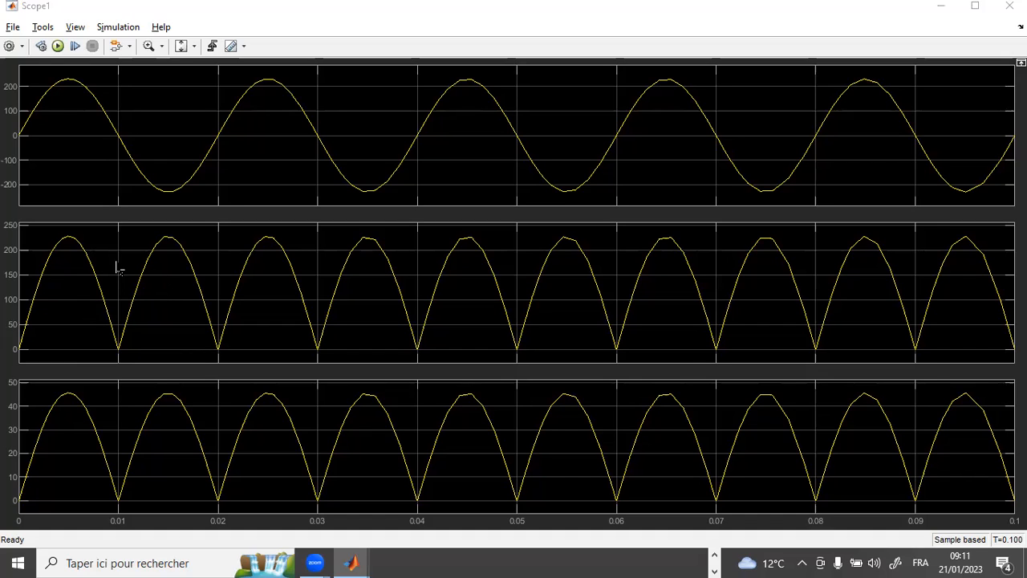
pyautogui.hotkey('alt', 'Tab')
# Step: Move the half-wave circuit's mean-value display down to just above the full-wave circuit's display for comparison
pyautogui.click(862, 347)
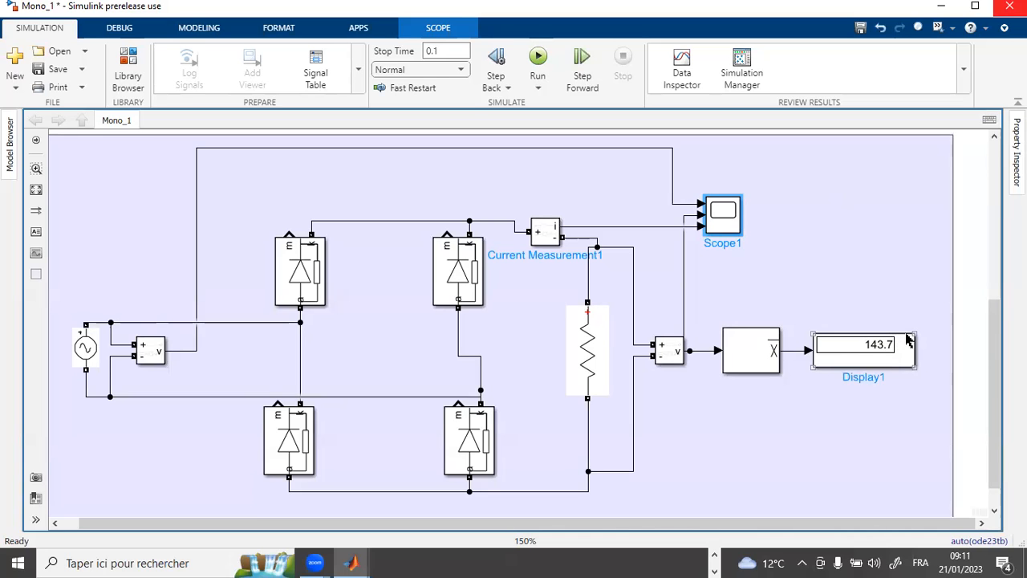
pyautogui.scroll(-2, 904, 330)
pyautogui.moveTo(905, 330); pyautogui.dragTo(733, 351)
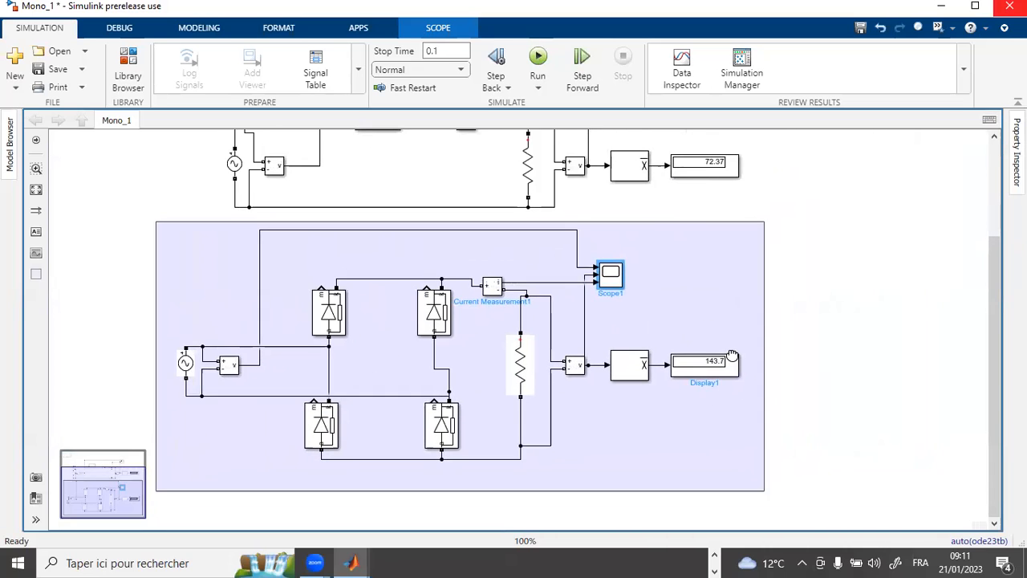
pyautogui.scroll(4, 706, 182)
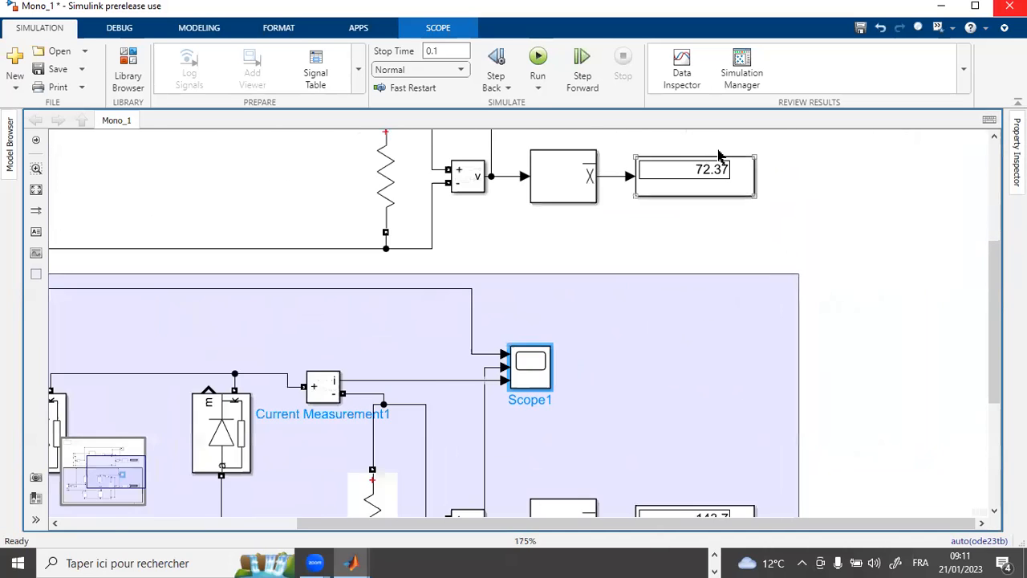
pyautogui.moveTo(718, 236); pyautogui.dragTo(730, 204)
pyautogui.moveTo(728, 163); pyautogui.dragTo(750, 409)
pyautogui.scroll(-5, 813, 198)
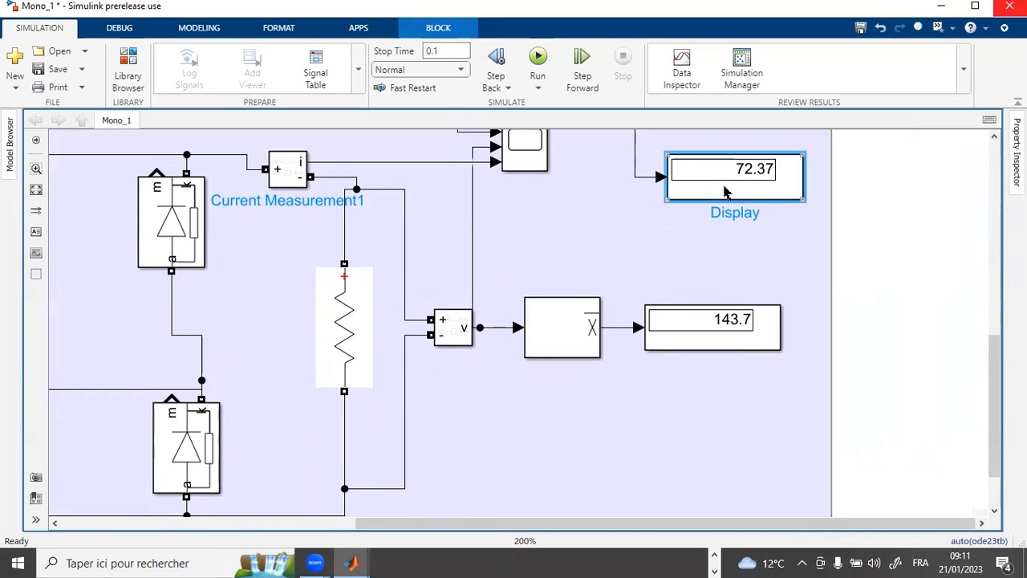
# Step: Check the load resistance of the upper half-wave circuit, then return to the two mean-value displays
pyautogui.scroll(-1, 680, 222)
pyautogui.moveTo(680, 222); pyautogui.dragTo(731, 418)
pyautogui.doubleClick(477, 186)
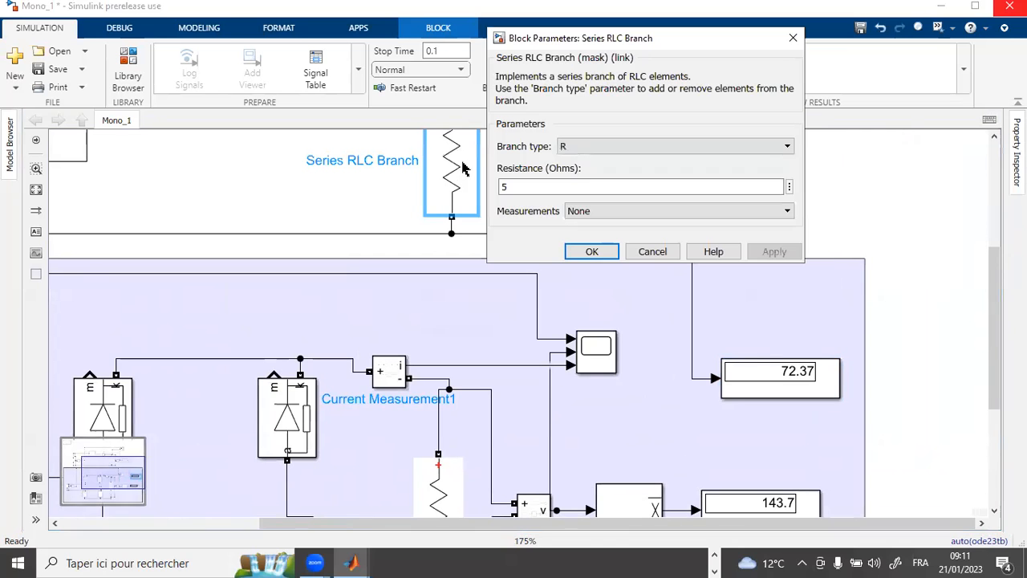
pyautogui.click(591, 252)
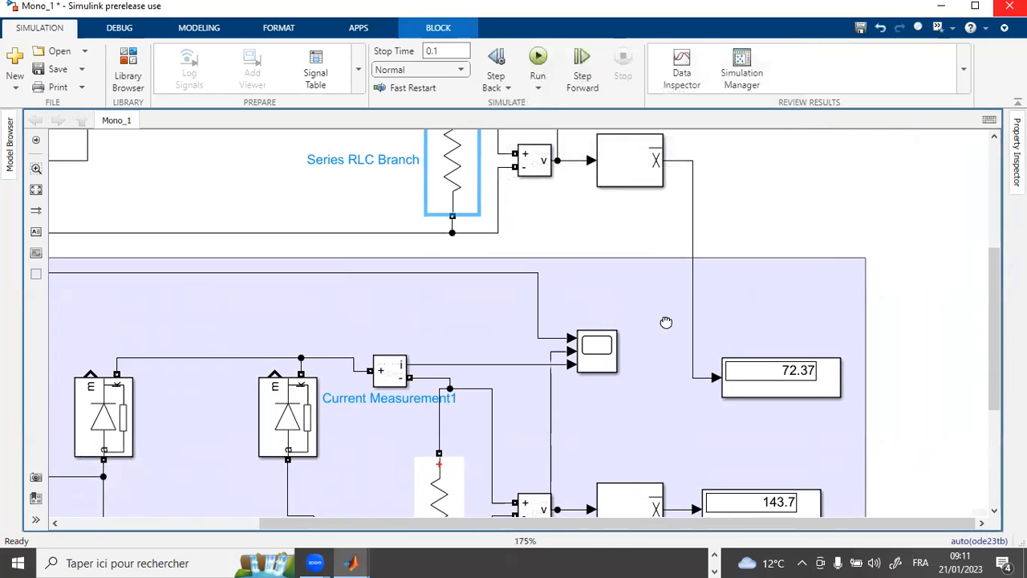
pyautogui.scroll(-3, 665, 321)
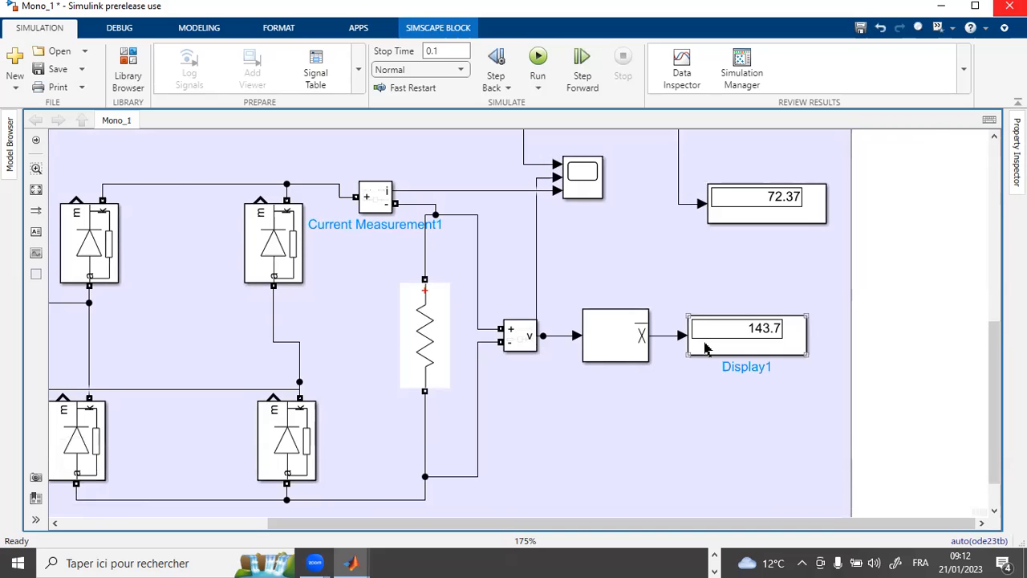
# Step: Switch to the presentation slide on single-phase full-wave rectification and reveal the formula for the average output voltage
pyautogui.hotkey('alt', 'Tab')
pyautogui.hotkey('alt', 'Tab')
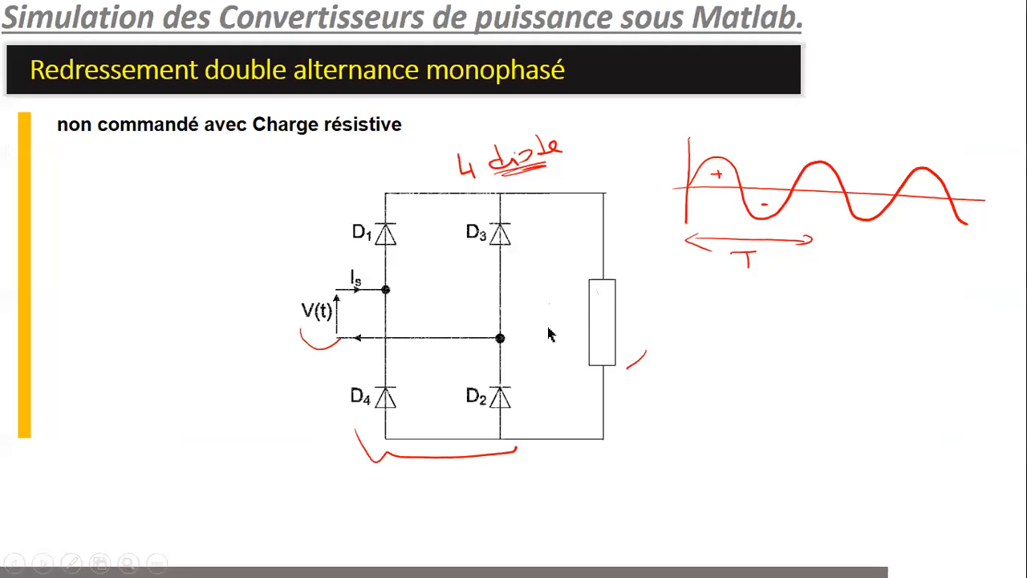
pyautogui.click(818, 349)
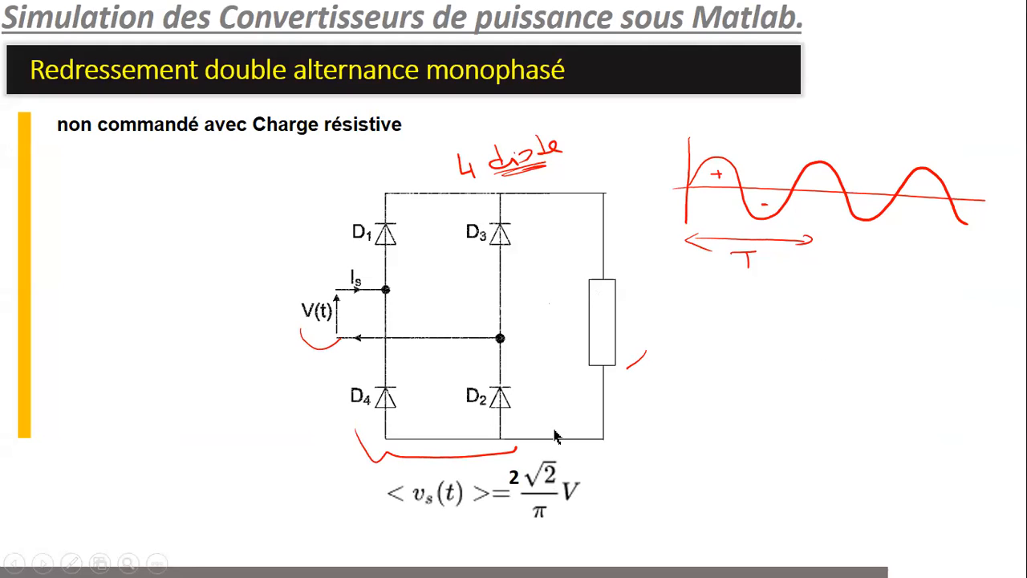